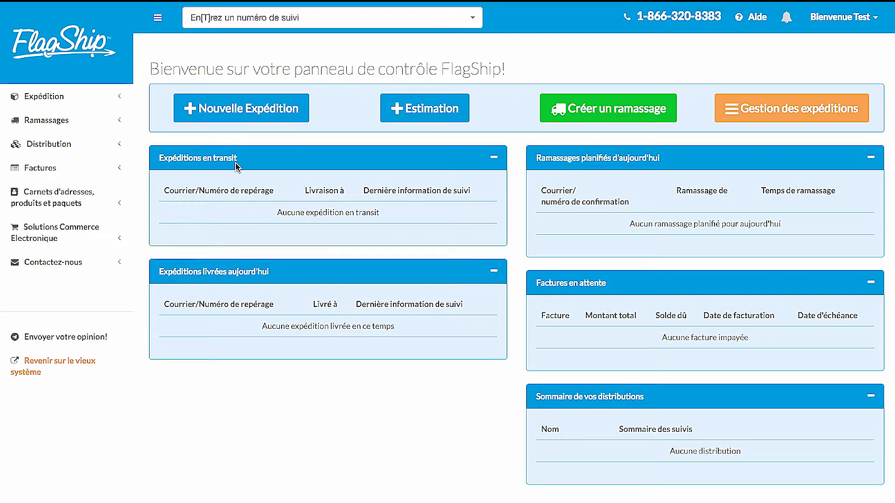
# Start a new shipment to company Les Boîtes à Bob and enter the recipient's contact name.
pyautogui.moveTo(478, 259); pyautogui.dragTo(505, 267)
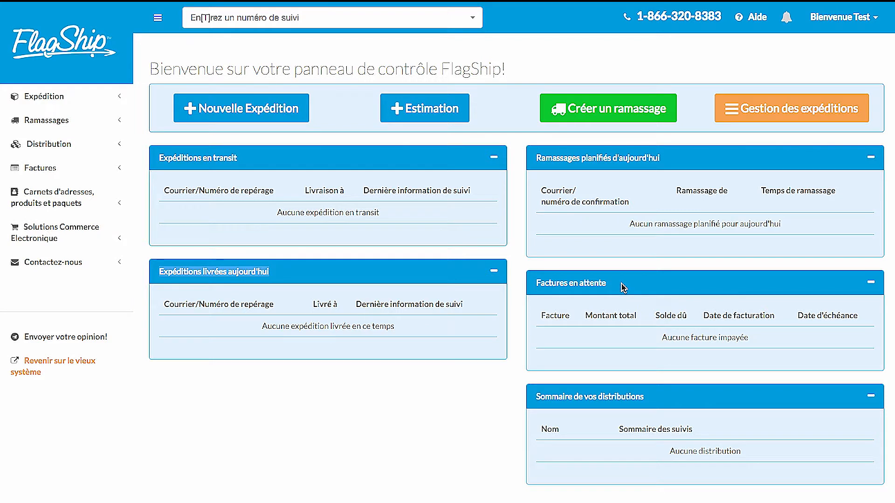
pyautogui.click(267, 111)
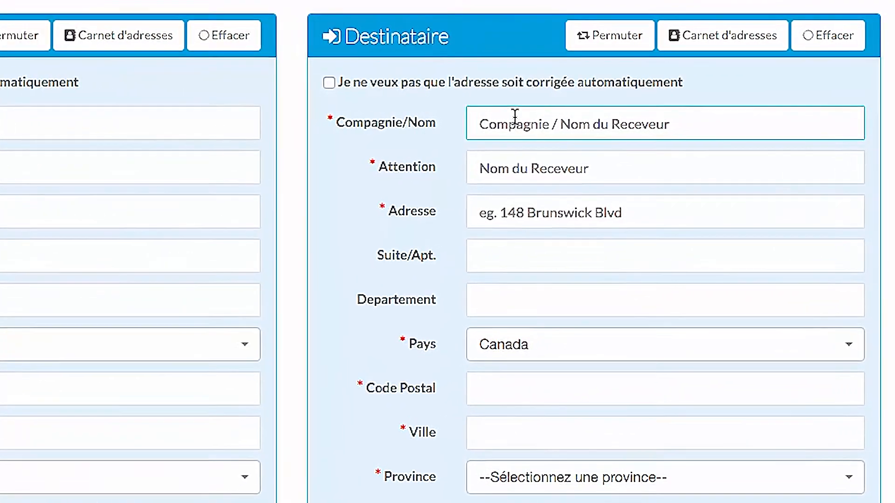
pyautogui.click(597, 112)
pyautogui.write('Le')
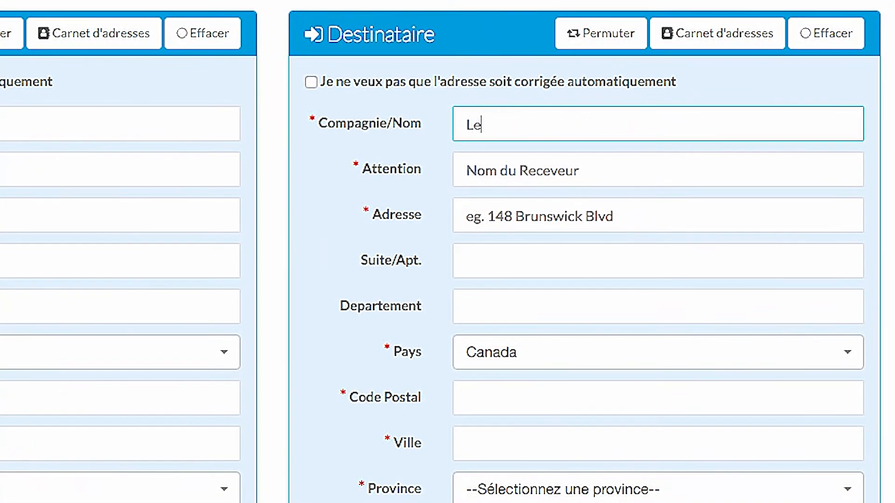
pyautogui.write('s Boîtes ')
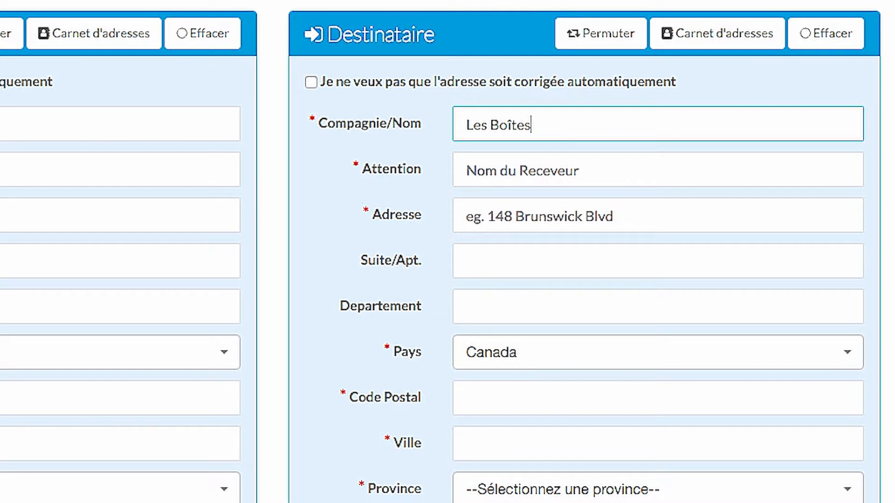
pyautogui.write('à Bob')
pyautogui.press('Tab')
pyautogui.write('Bob')
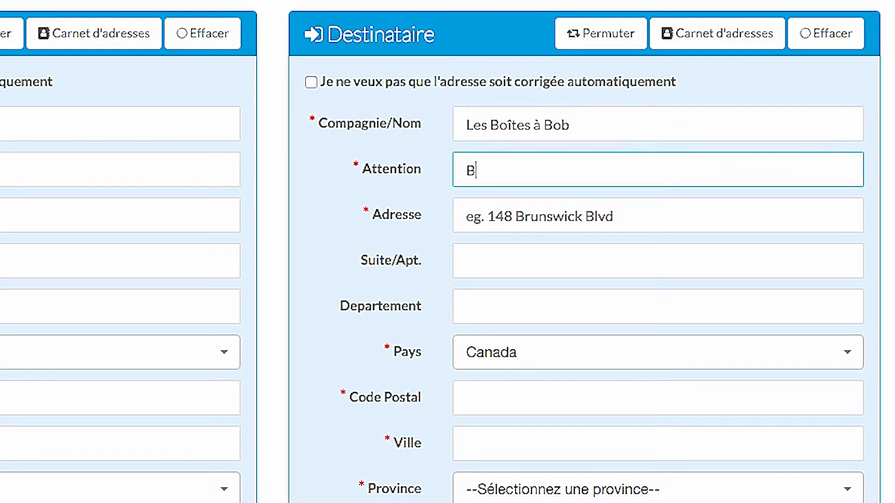
# Fill in the recipient's street address, postal code and phone number, and save the address.
pyautogui.press('Tab')
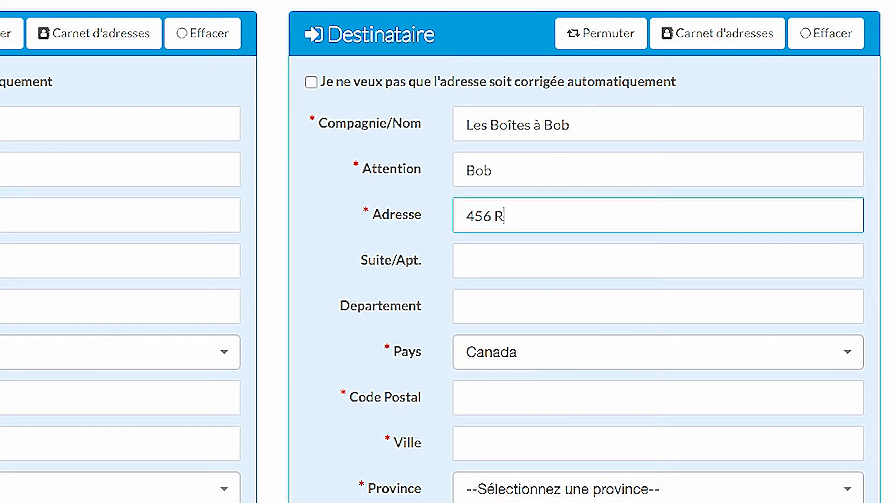
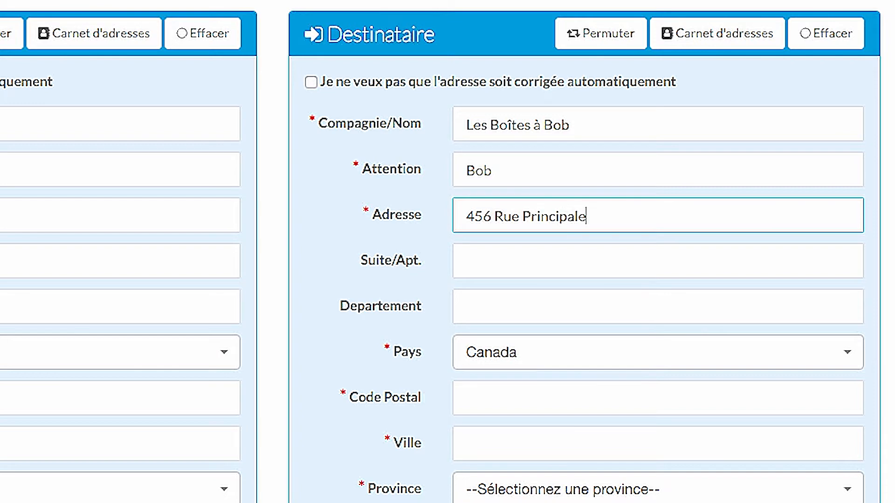
pyautogui.click(468, 395)
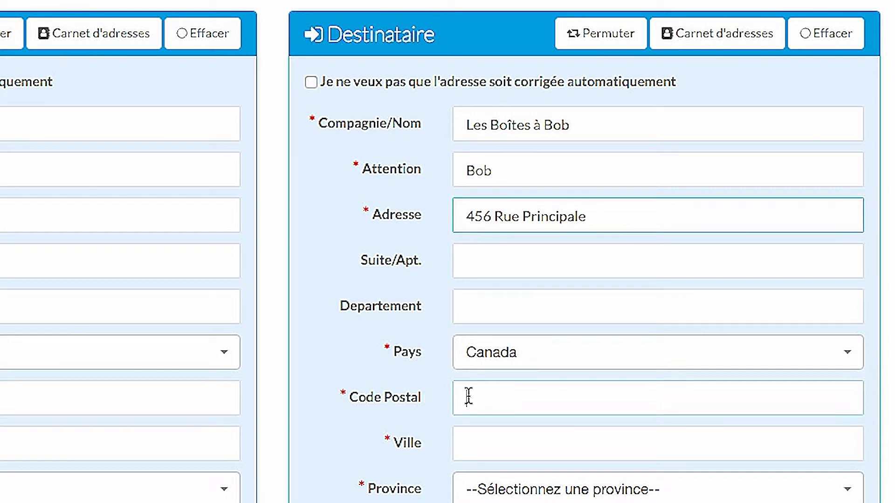
pyautogui.write('H4R 1W4')
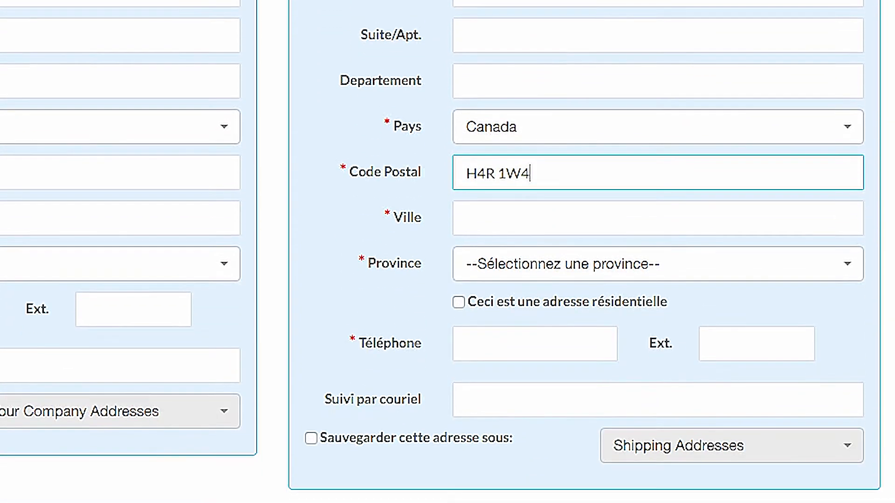
pyautogui.click(514, 334)
pyautogui.write('514-555-5555')
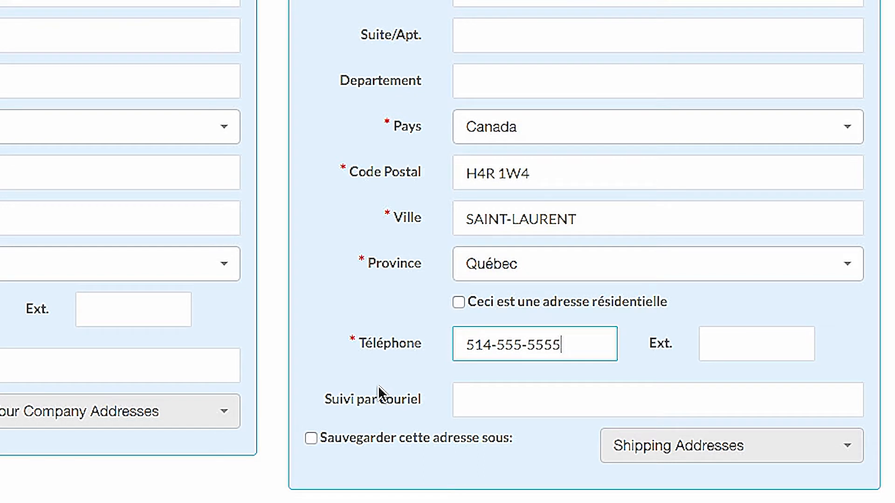
pyautogui.click(311, 439)
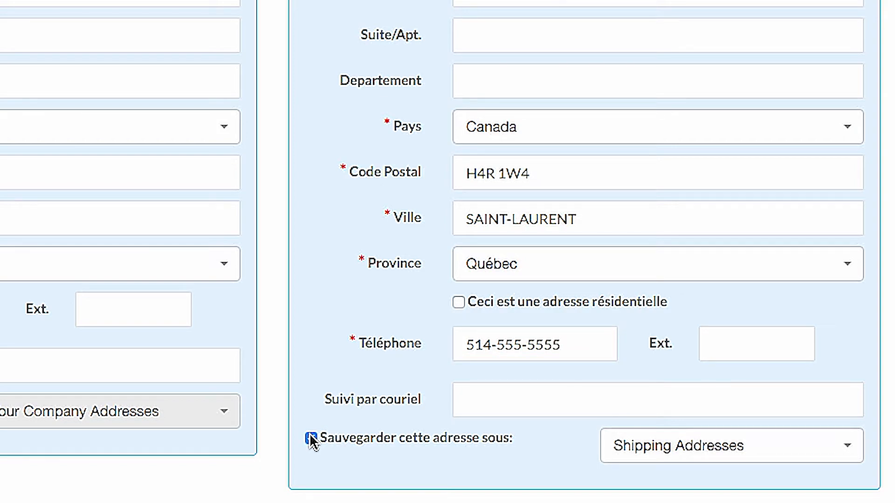
# Enter one package of 12 × 8 × 10 weighing 16, keeping Impérial (Livres) units.
pyautogui.scroll(-5, 310, 439)
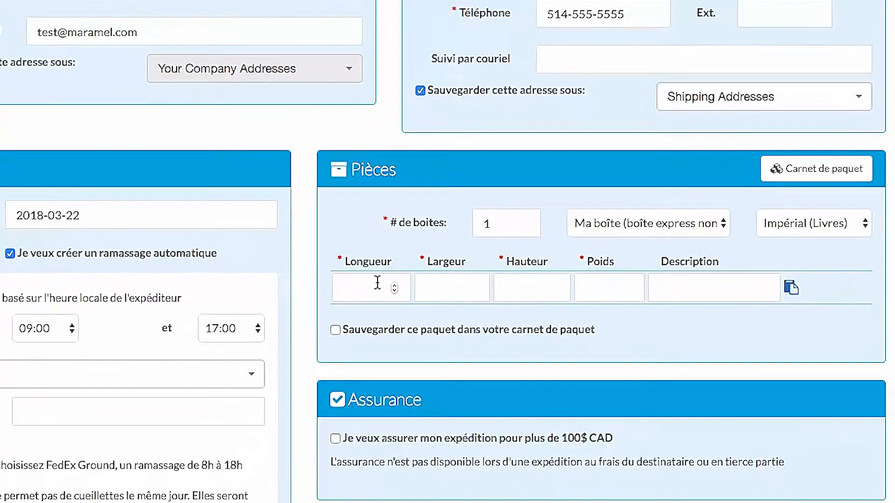
pyautogui.click(429, 217)
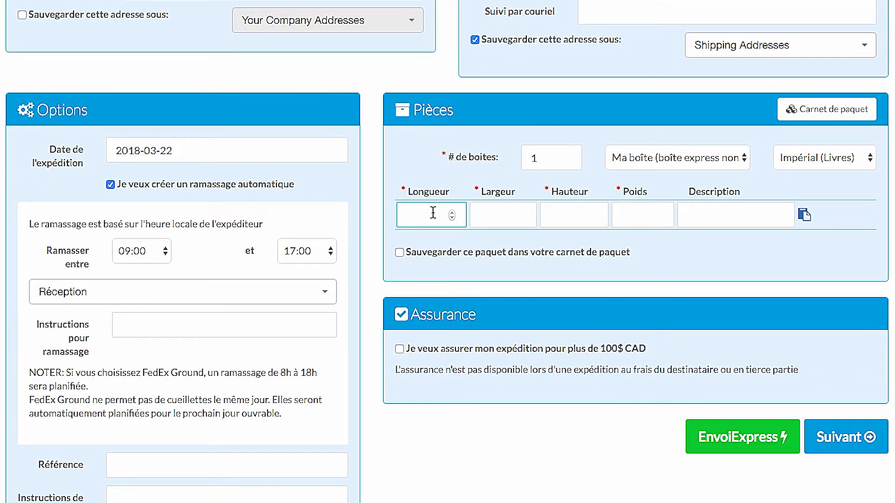
pyautogui.write('12')
pyautogui.press('Tab')
pyautogui.write('8')
pyautogui.press('Tab')
pyautogui.write('10')
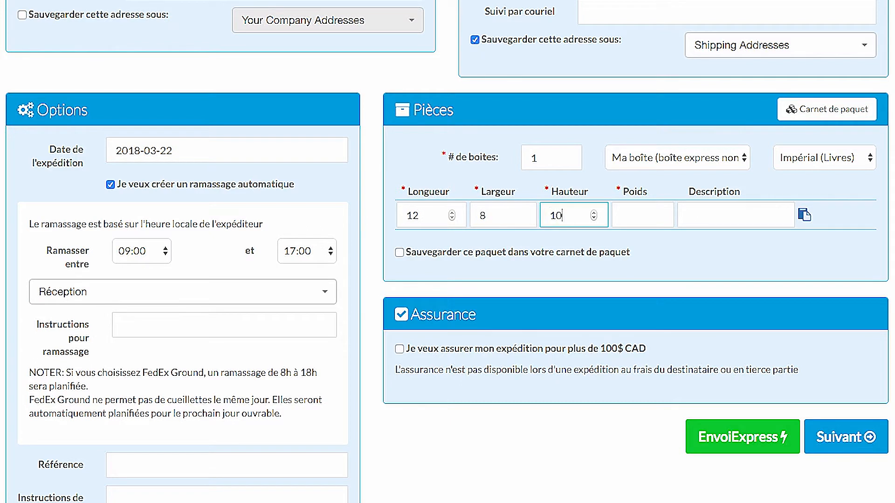
pyautogui.press('Tab')
pyautogui.write('16')
pyautogui.click(797, 163)
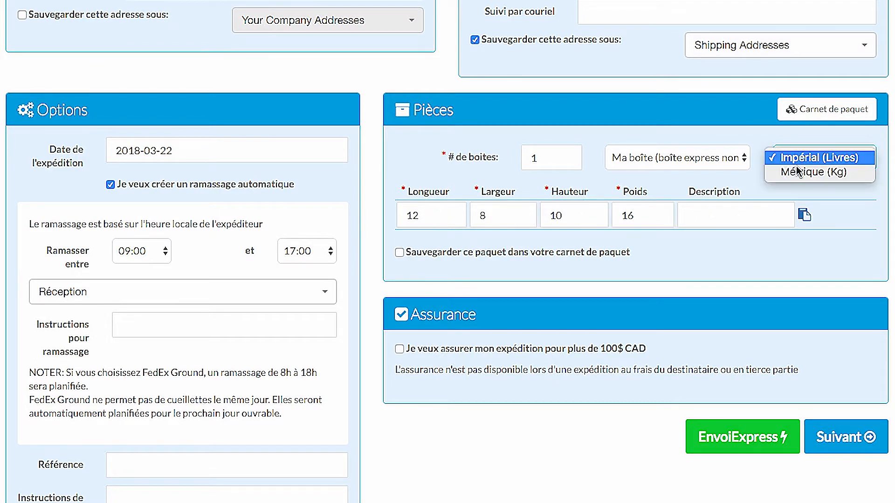
pyautogui.click(795, 159)
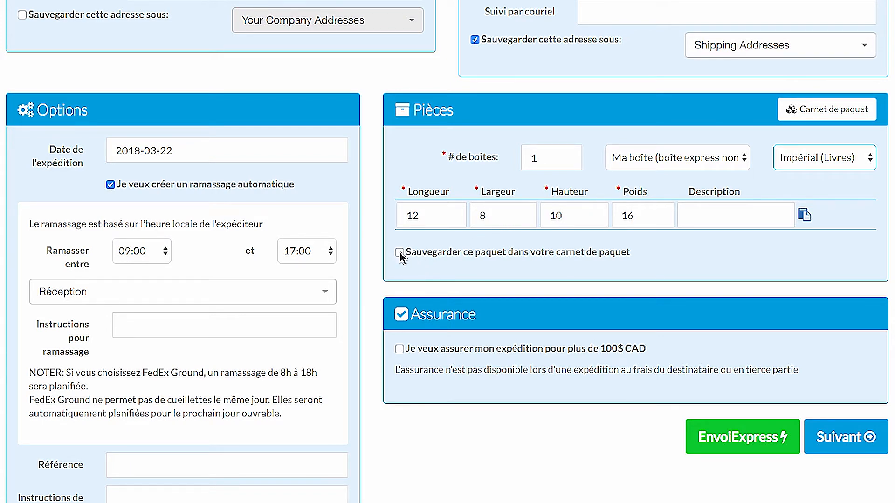
pyautogui.scroll(-2, 235, 201)
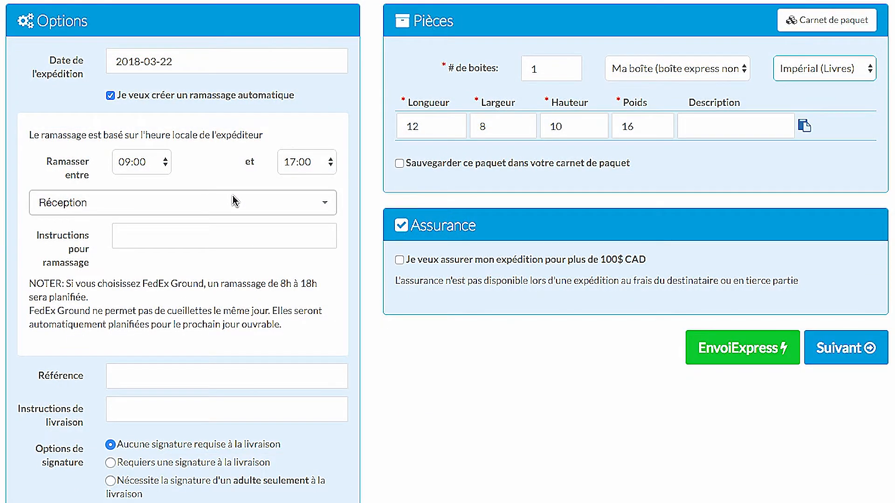
# Set the ship date to 2018-03-29, end pickup at 14:00, and enable shipment insurance.
pyautogui.click(176, 60)
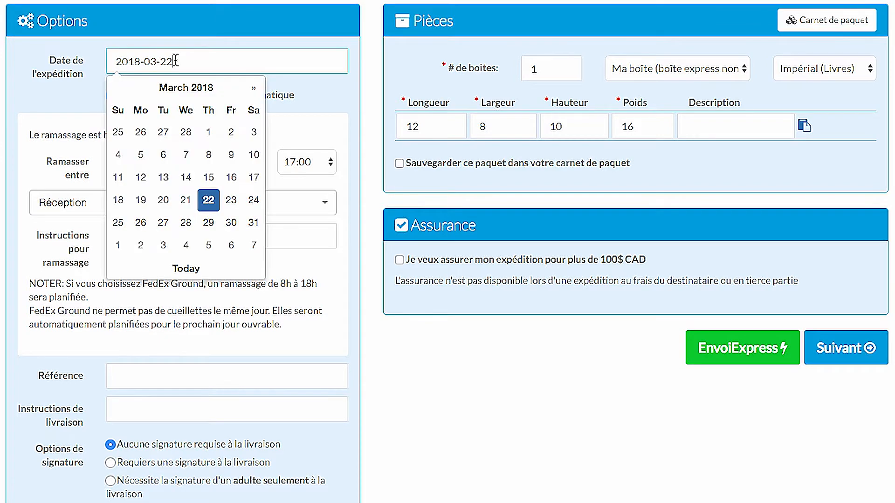
pyautogui.click(208, 222)
pyautogui.click(293, 160)
pyautogui.click(300, 76)
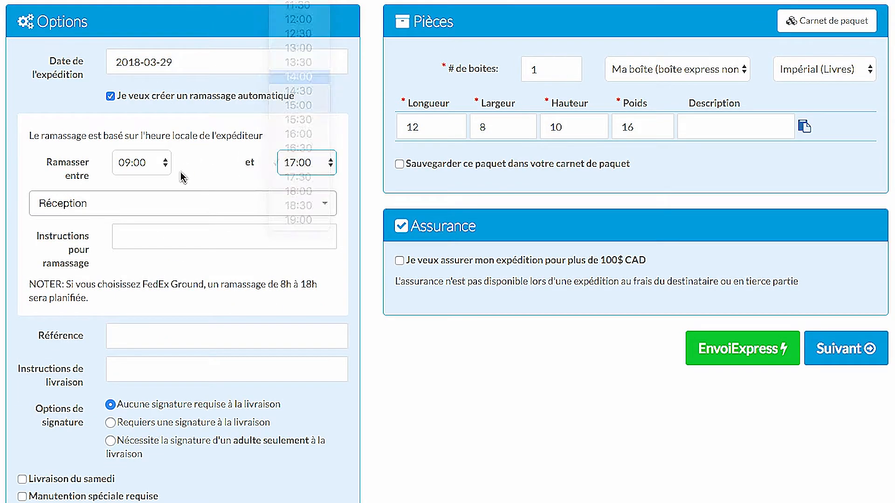
pyautogui.click(170, 201)
pyautogui.click(107, 299)
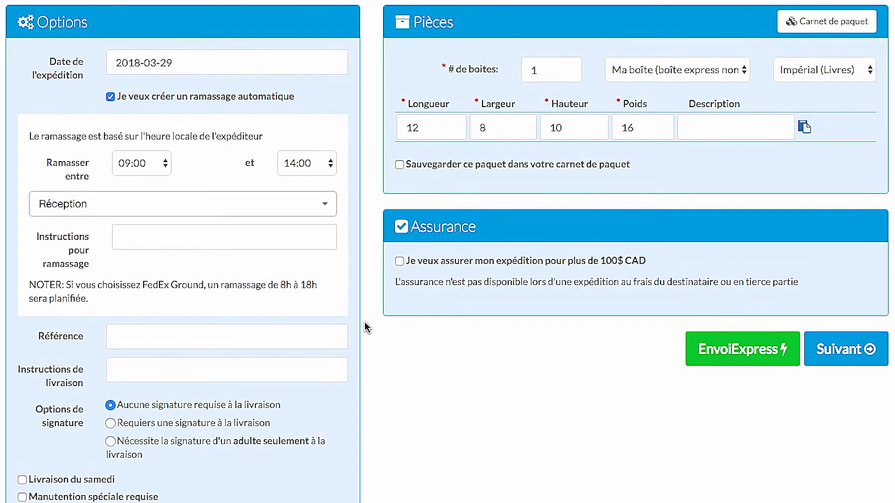
pyautogui.click(400, 260)
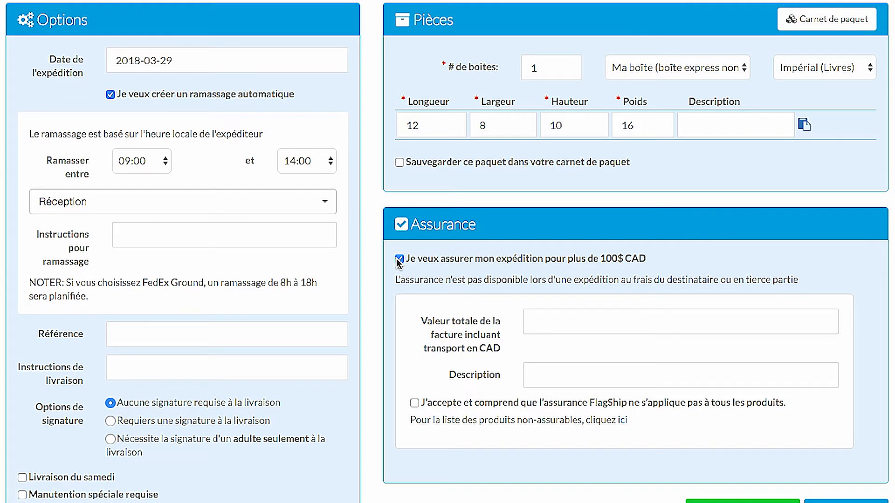
# Enter insured total value 1200 with description 'Pièces' and tick the 'J'accepte' terms box.
pyautogui.click(554, 316)
pyautogui.write('1200')
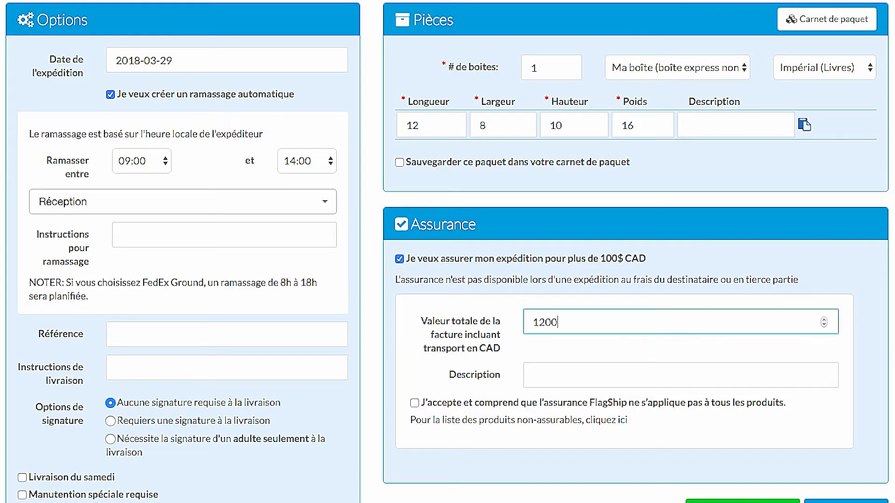
pyautogui.press('Tab')
pyautogui.write('Pièces')
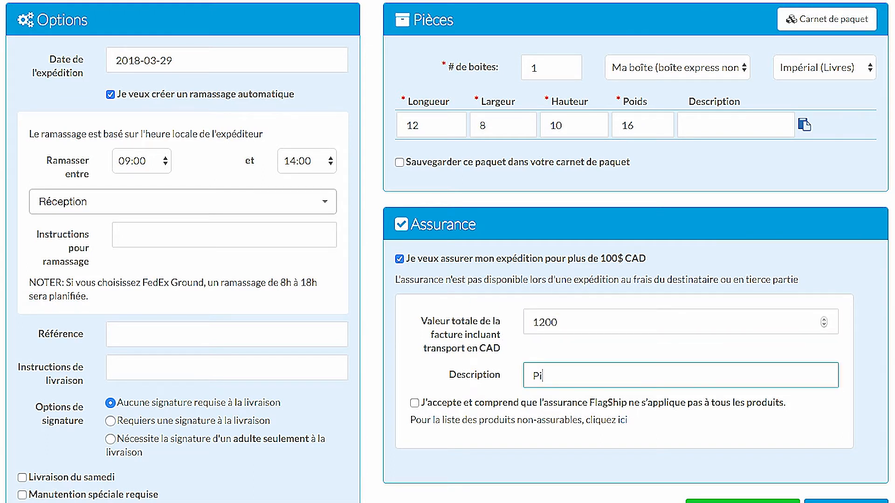
pyautogui.click(414, 403)
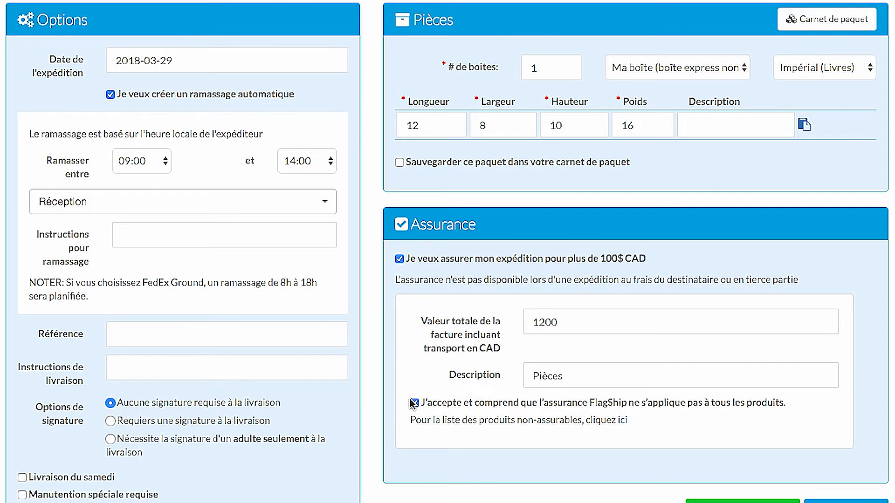
pyautogui.scroll(-1, 827, 468)
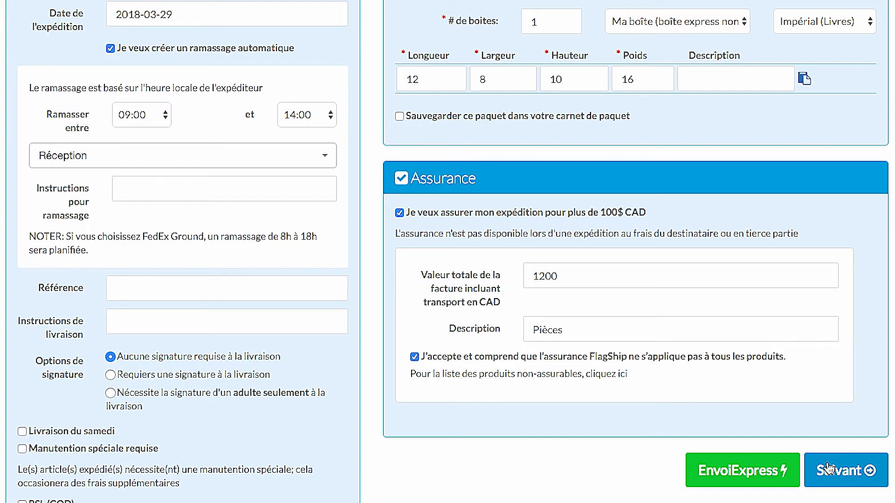
# Go to the rate quotes and select Purolator Ground at $34.54 instead of Economy.
pyautogui.click(828, 468)
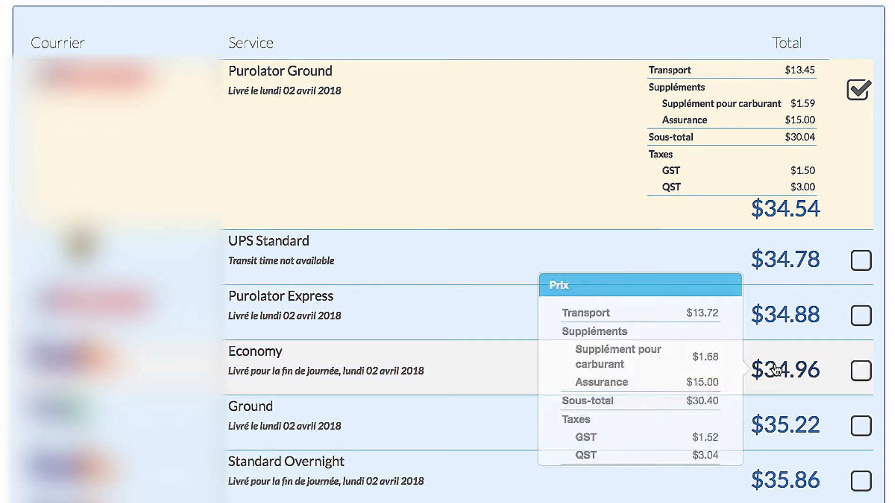
pyautogui.click(802, 371)
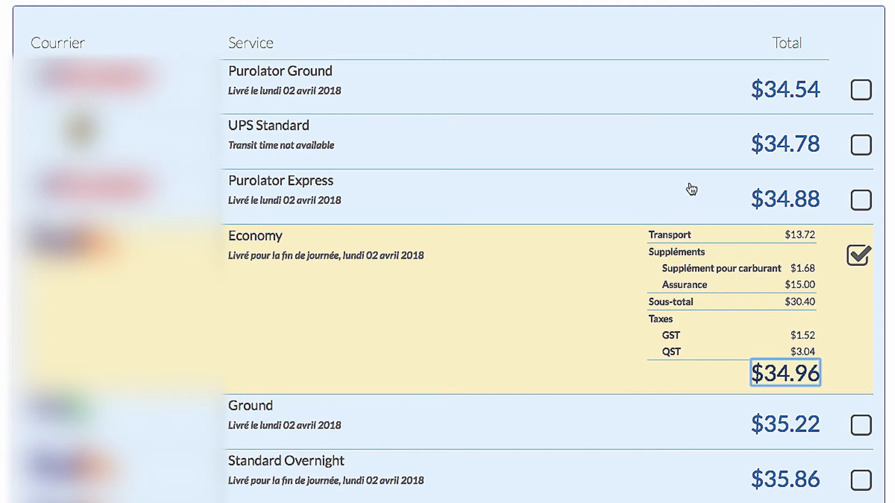
pyautogui.click(685, 86)
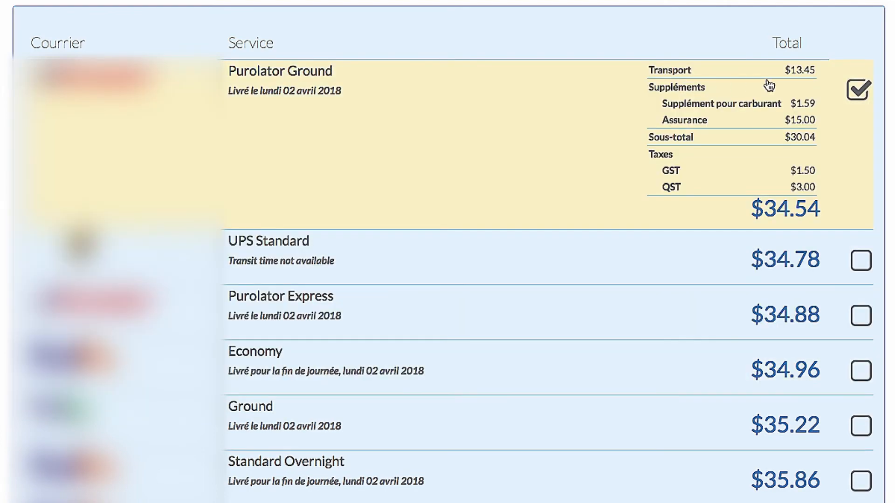
pyautogui.scroll(-13, 893, 88)
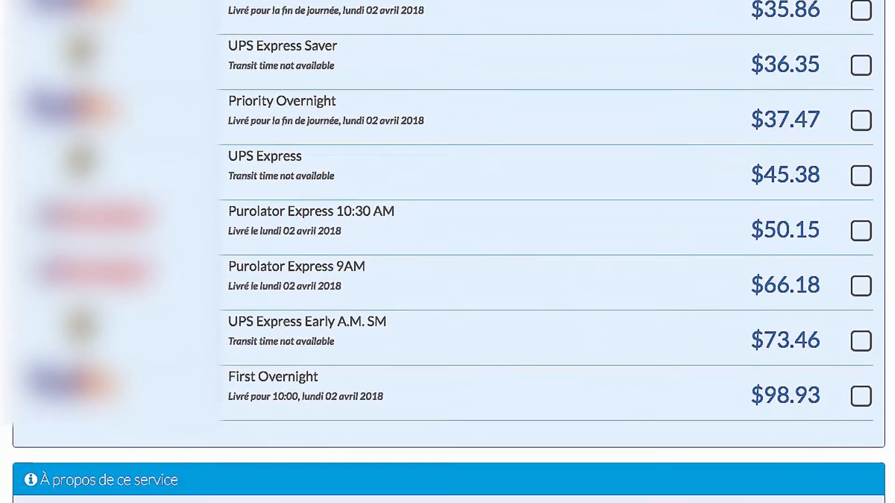
# Check the shipment summary and confirm the $34.54 Purolator Ground shipment.
pyautogui.click(843, 476)
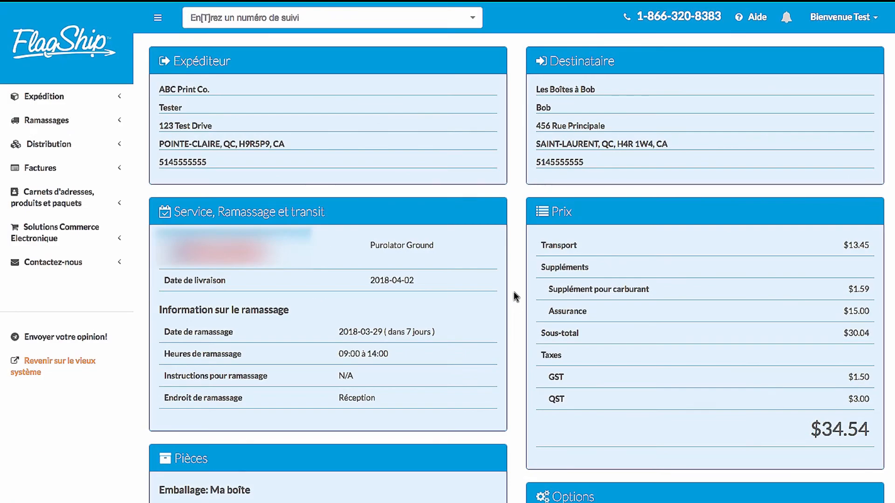
pyautogui.scroll(-7, 513, 292)
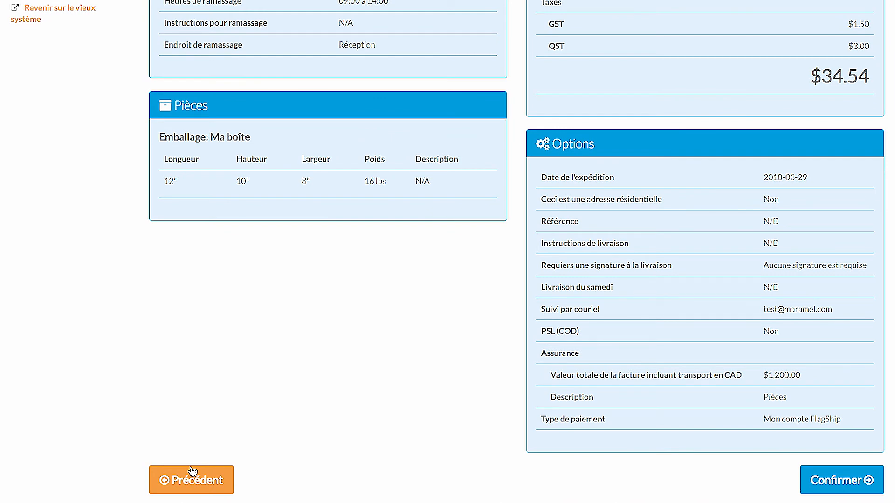
pyautogui.click(813, 479)
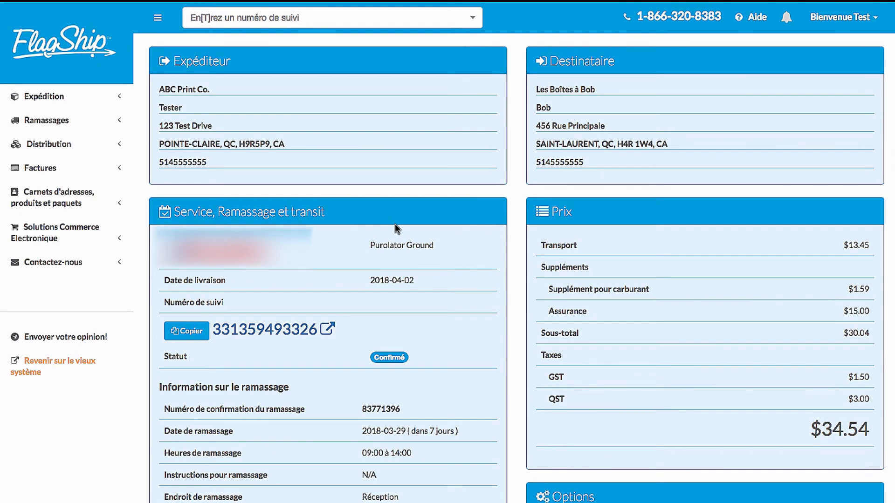
# Download the thermal shipping label from the Étiquettes & documents section.
pyautogui.scroll(-10, 396, 219)
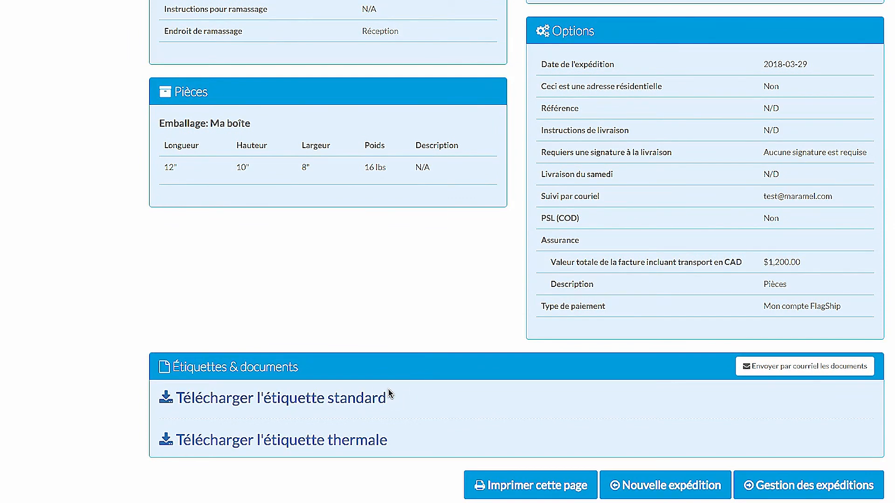
pyautogui.click(359, 443)
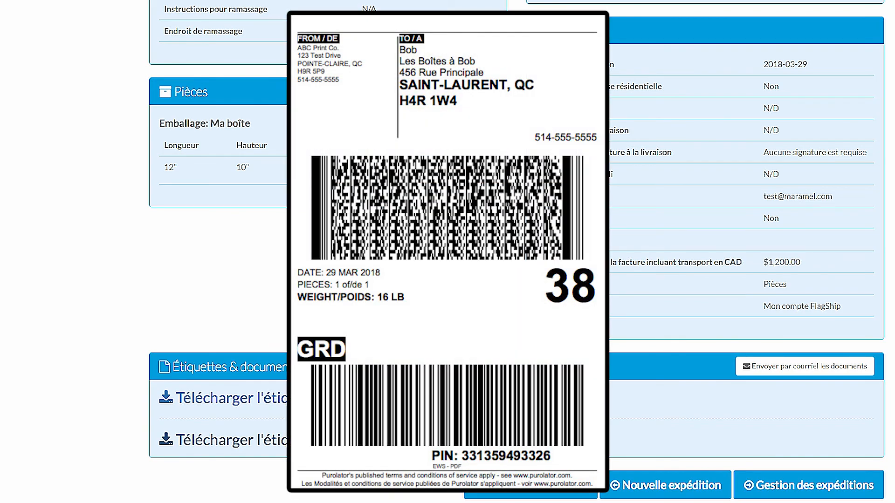